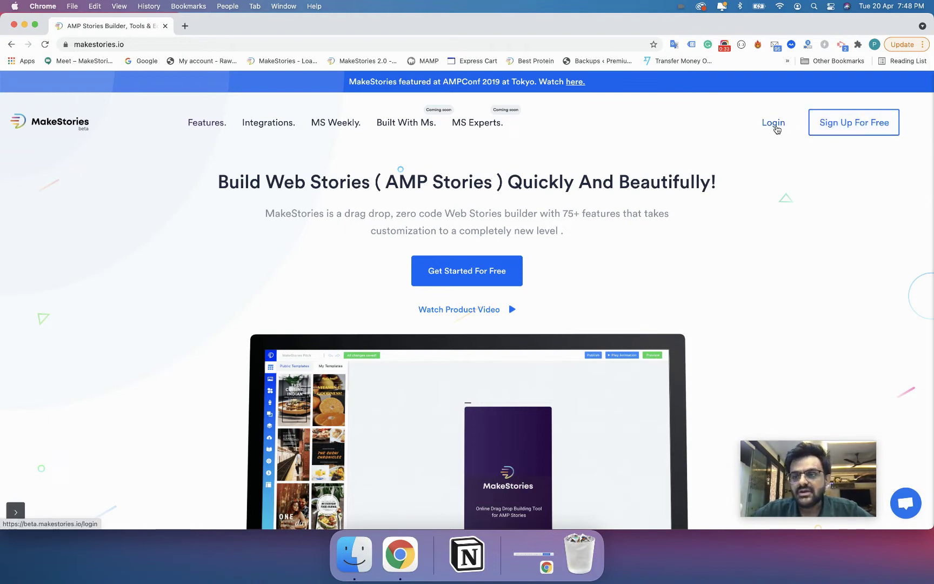
- Open the MakeStories login page from the homepage's top navigation
{"action": "left_click", "coordinate": [775, 124]}
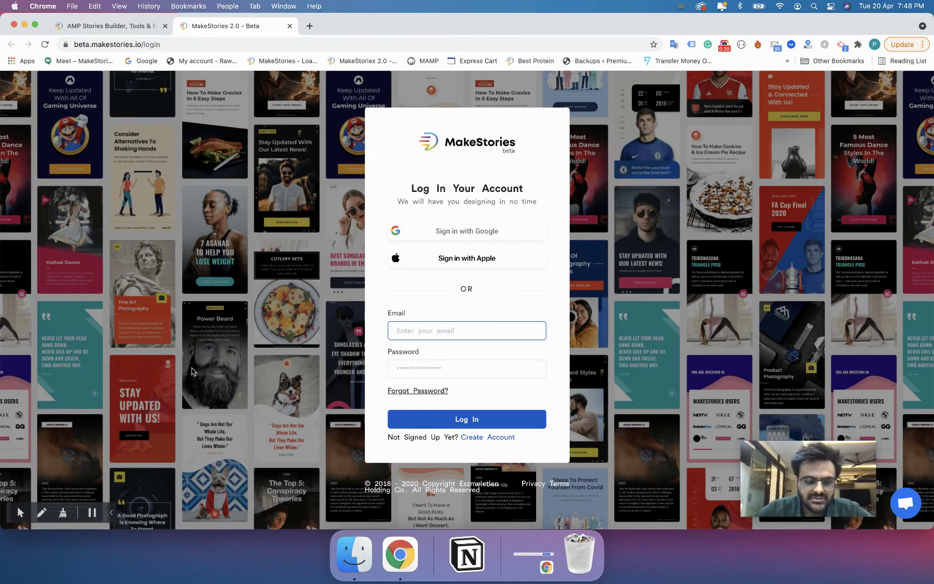
- Visit the sign-up page and return, then sign in with a Google account
{"action": "left_click", "coordinate": [113, 511]}
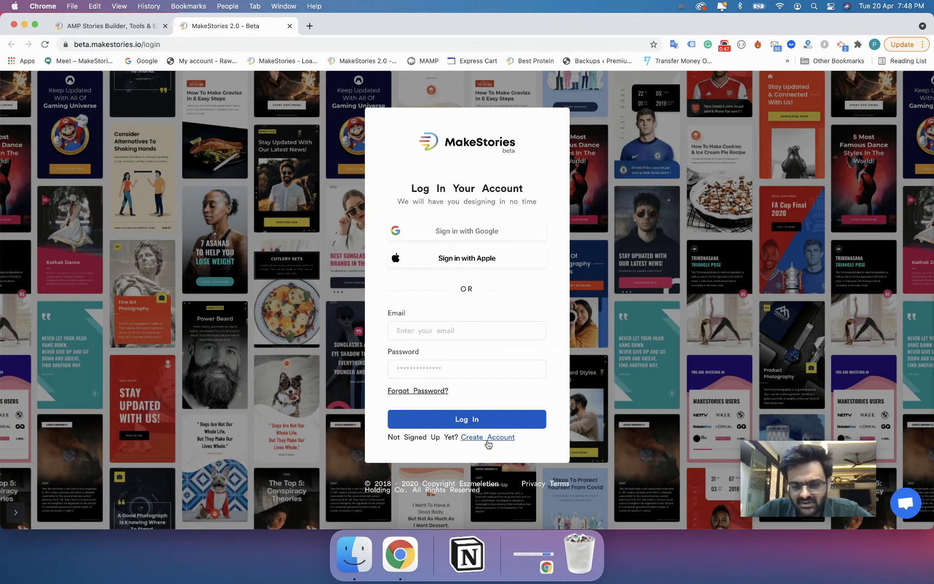
{"action": "left_click", "coordinate": [488, 437]}
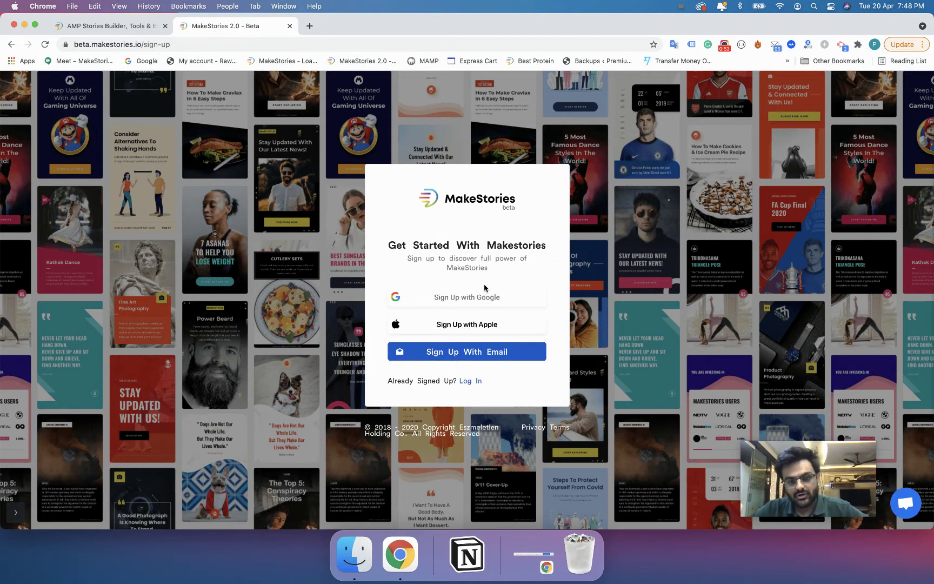
{"action": "left_click", "coordinate": [472, 381]}
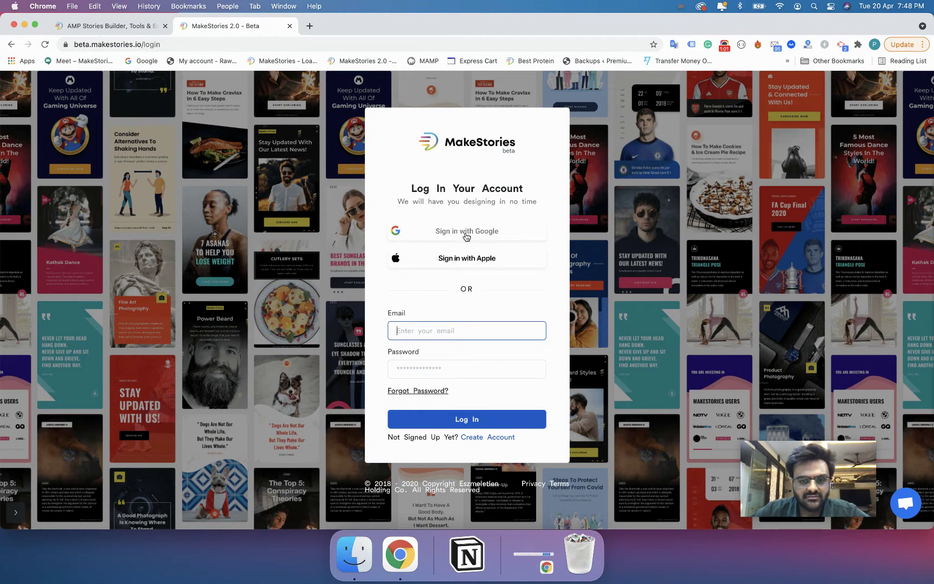
{"action": "left_click", "coordinate": [466, 232]}
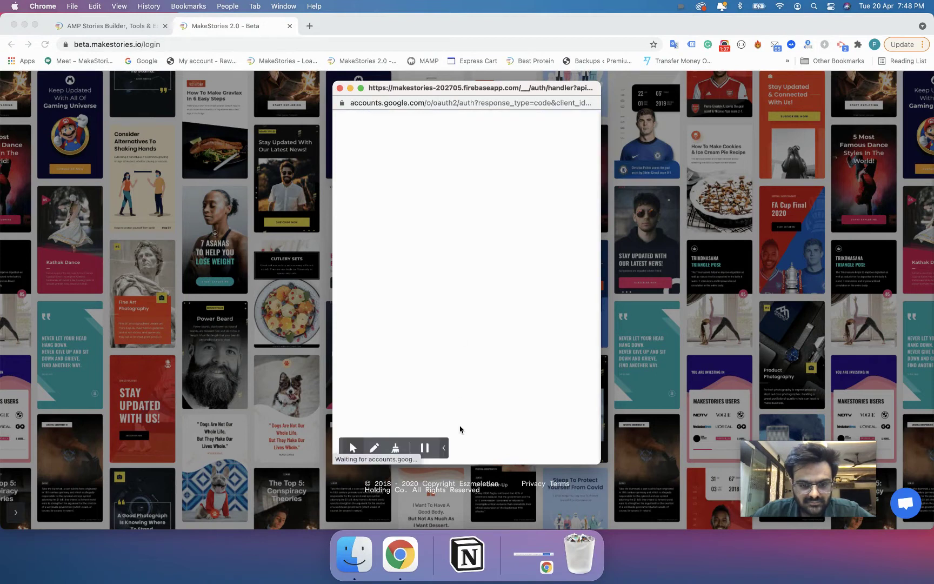
{"action": "left_click", "coordinate": [462, 351]}
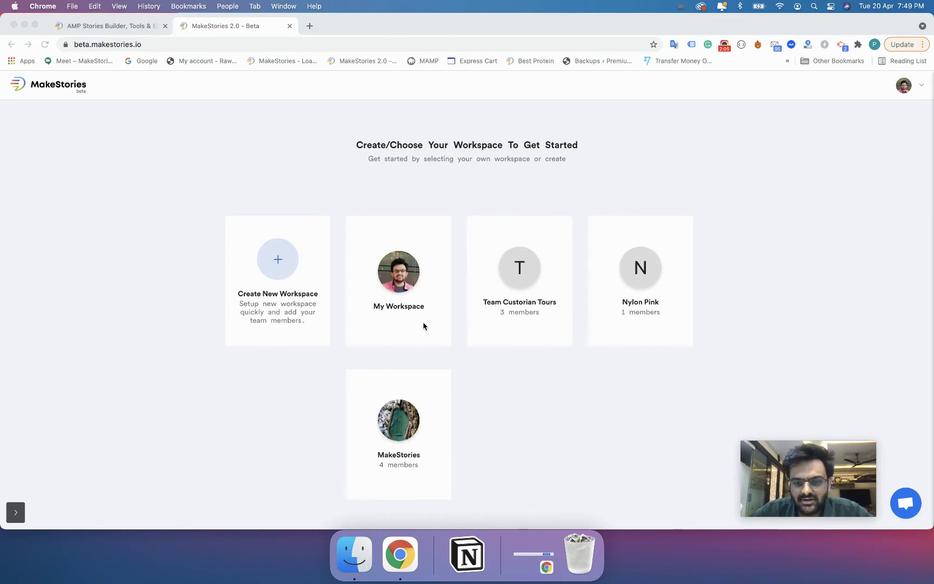
- Open My Workspace and scroll through its stories and back to the top
{"action": "left_click", "coordinate": [402, 300]}
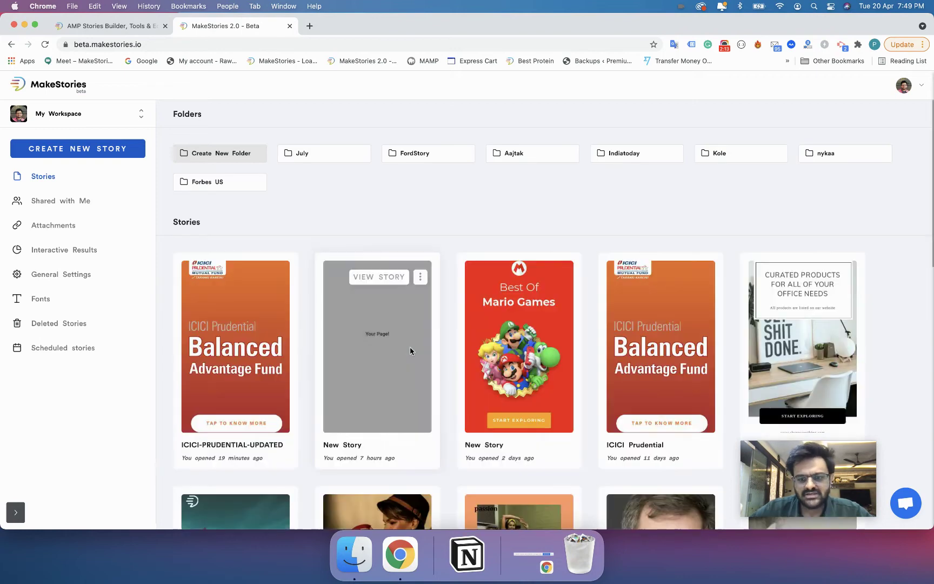
{"action": "scroll", "coordinate": [411, 351], "scroll_direction": "down", "scroll_amount": 6}
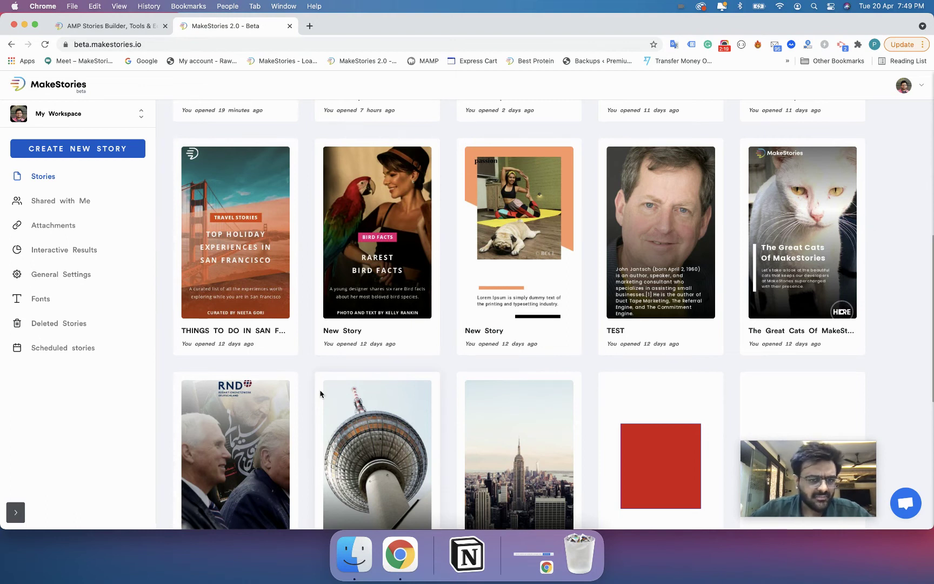
{"action": "scroll", "coordinate": [320, 394], "scroll_direction": "up", "scroll_amount": 6}
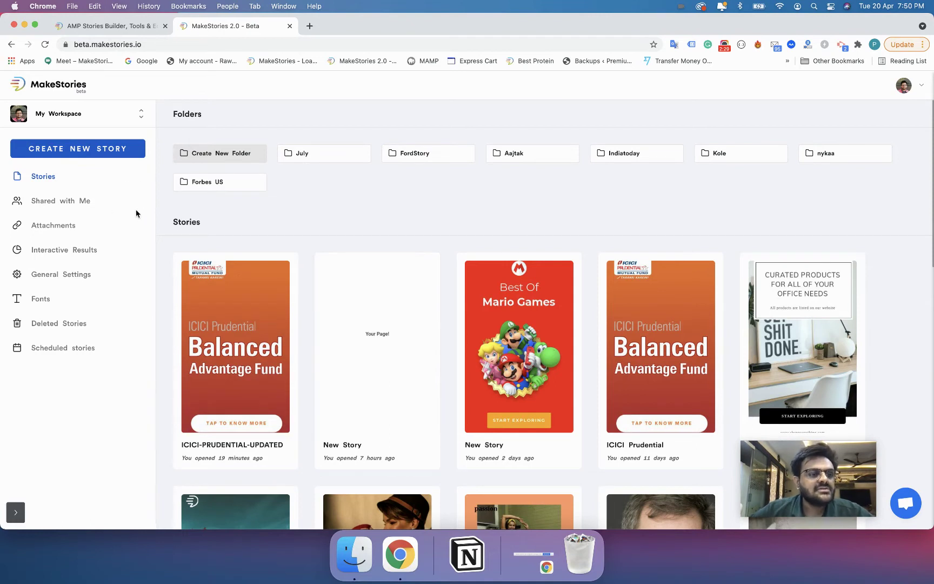
- Switch from My Workspace to the MakeStories team workspace
{"action": "left_click", "coordinate": [122, 119]}
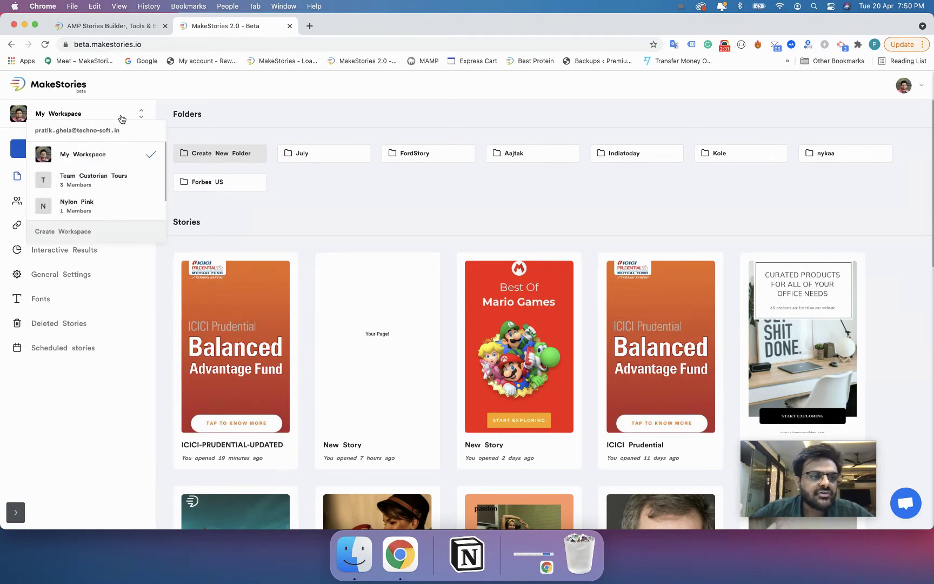
{"action": "scroll", "coordinate": [114, 218], "scroll_direction": "down", "scroll_amount": 1}
{"action": "scroll", "coordinate": [114, 218], "scroll_direction": "up", "scroll_amount": 1}
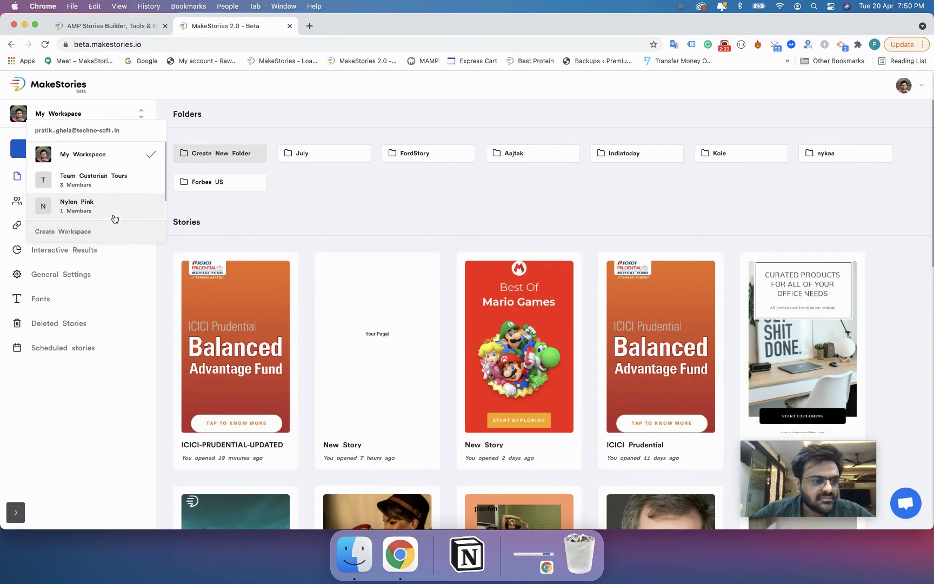
{"action": "scroll", "coordinate": [115, 217], "scroll_direction": "down", "scroll_amount": 1}
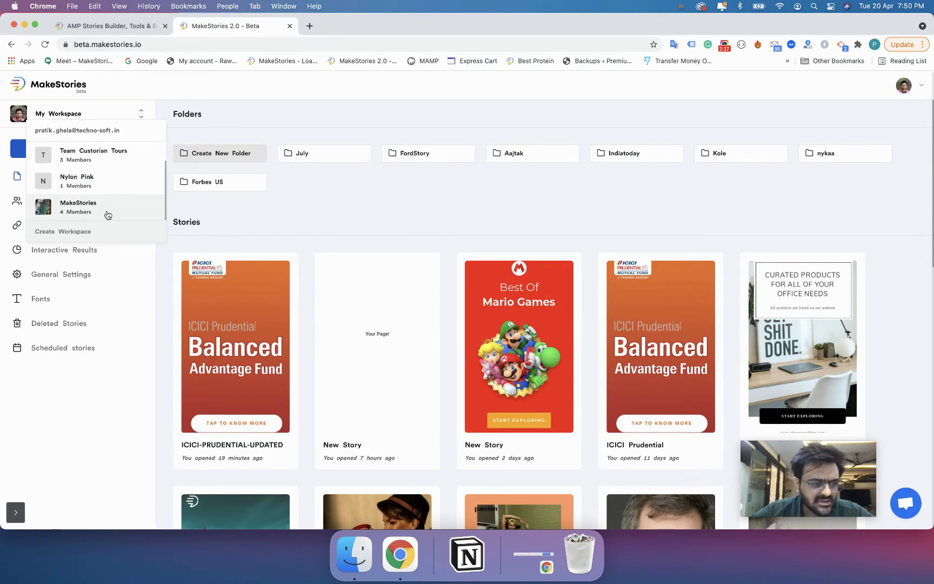
{"action": "left_click", "coordinate": [108, 214]}
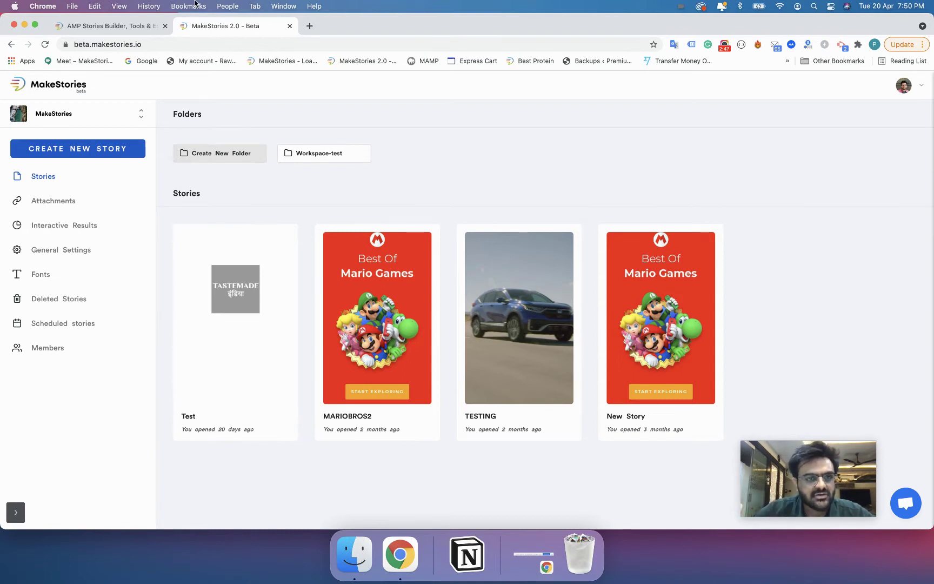
- Switch back to My Workspace and scroll down its story list
{"action": "left_click", "coordinate": [289, 26]}
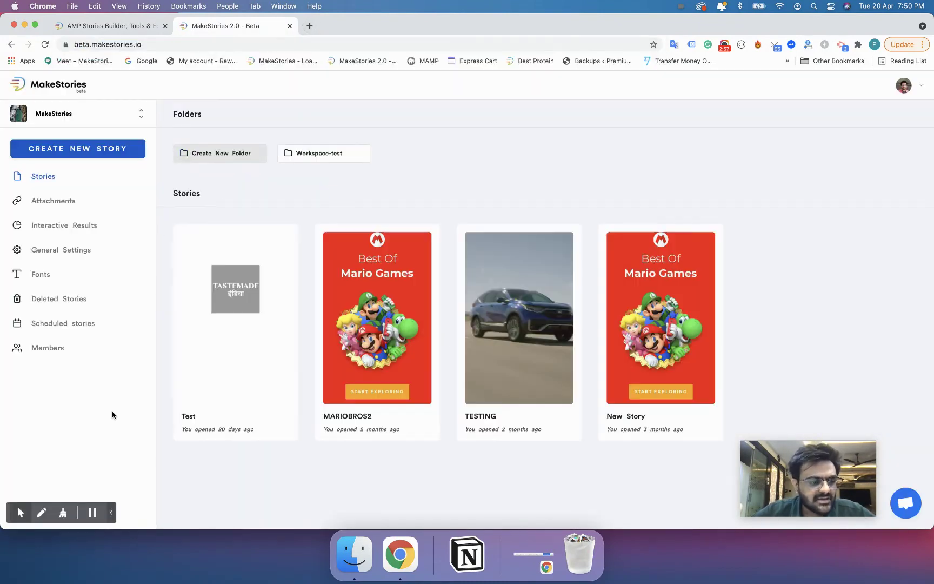
{"action": "left_click", "coordinate": [112, 513]}
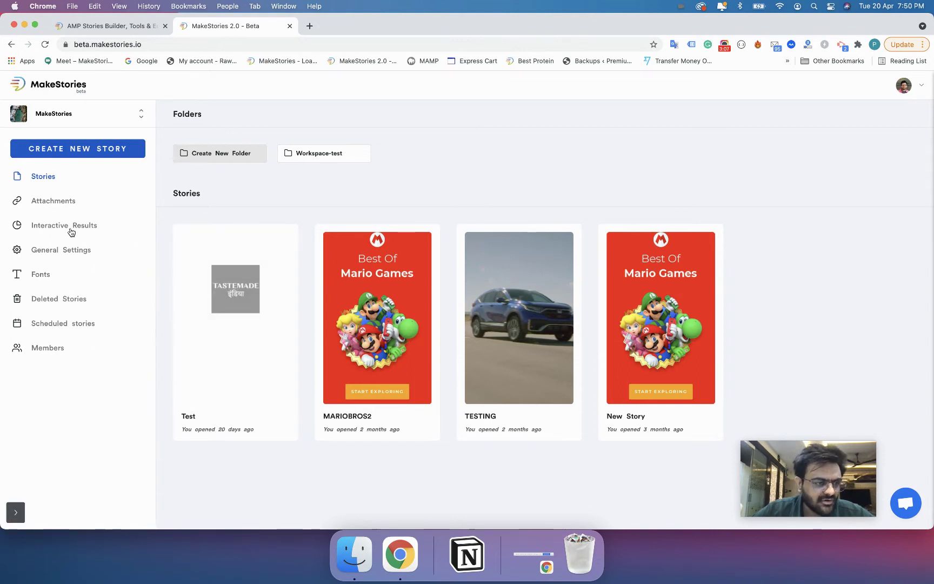
{"action": "left_click", "coordinate": [105, 116]}
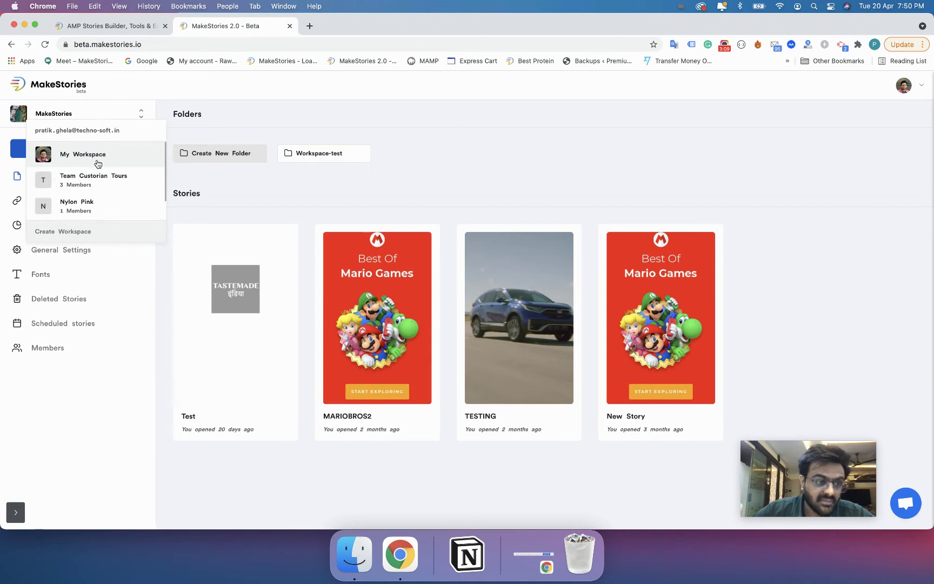
{"action": "left_click", "coordinate": [98, 163]}
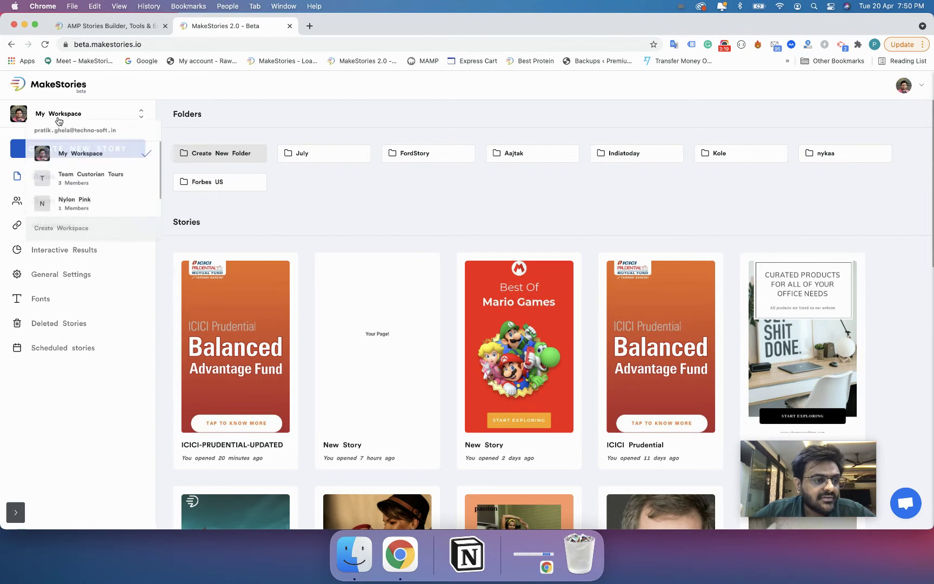
{"action": "scroll", "coordinate": [65, 199], "scroll_direction": "down", "scroll_amount": 2}
- Select the MakeStories workspace, view its Members and roles, then return to My Workspace
{"action": "left_click", "coordinate": [66, 208]}
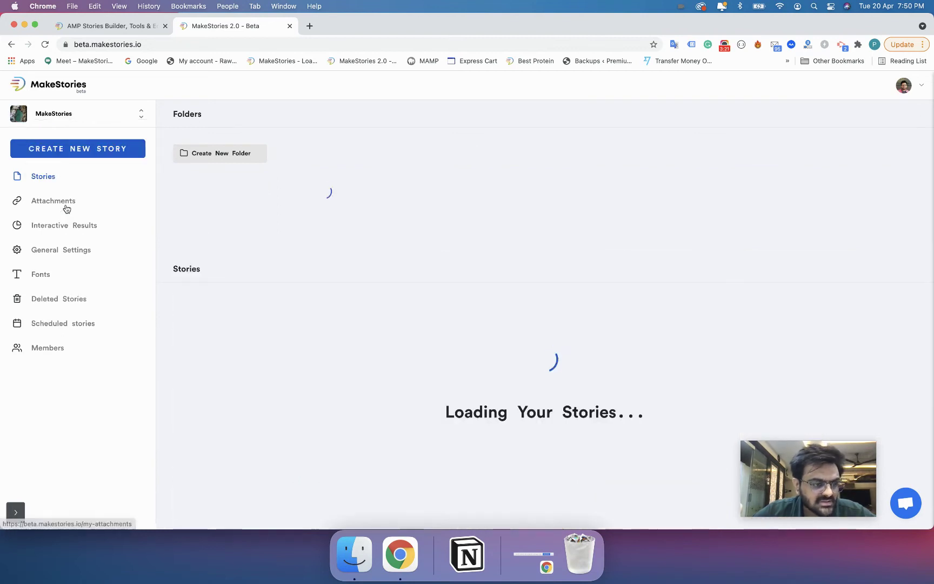
{"action": "left_click", "coordinate": [39, 351]}
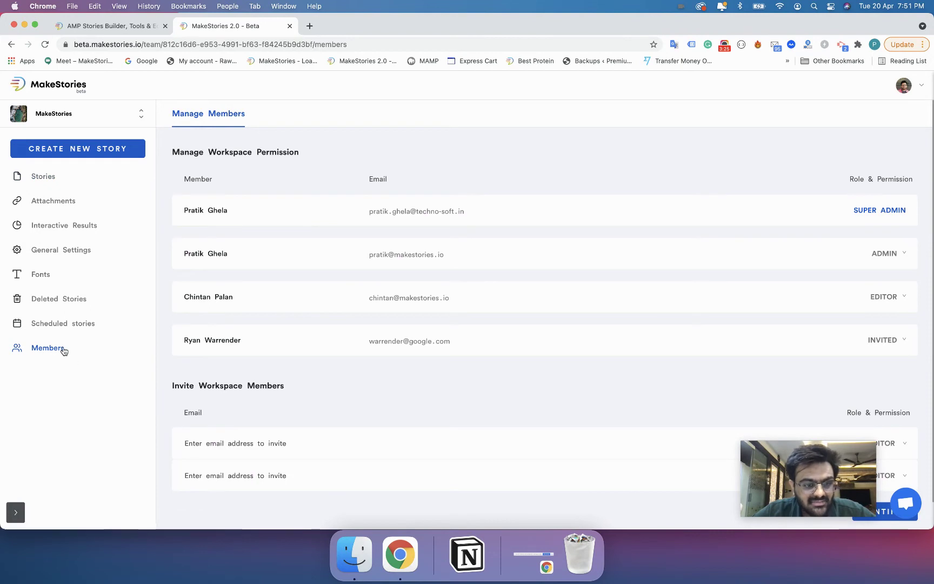
{"action": "left_click", "coordinate": [33, 122]}
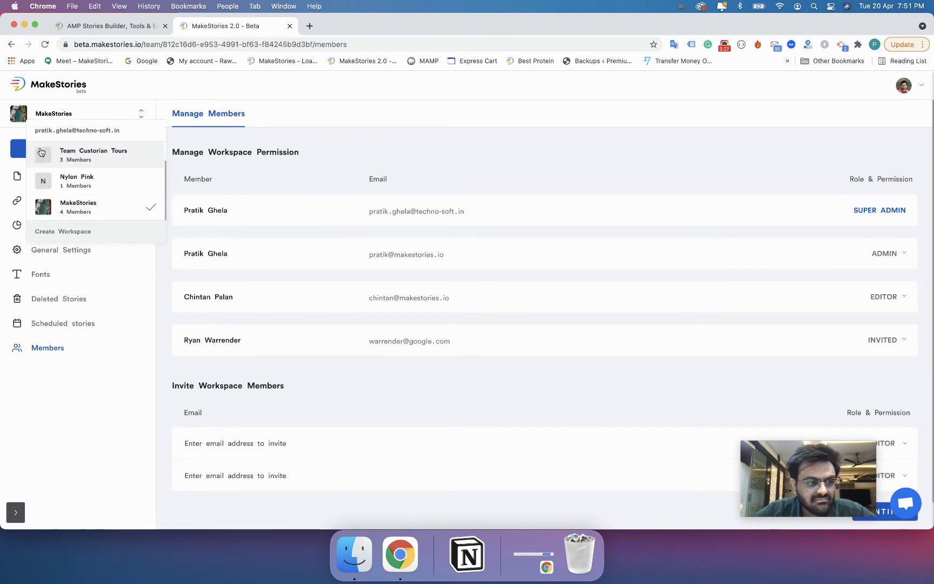
{"action": "scroll", "coordinate": [41, 153], "scroll_direction": "up", "scroll_amount": 1}
{"action": "left_click", "coordinate": [42, 153]}
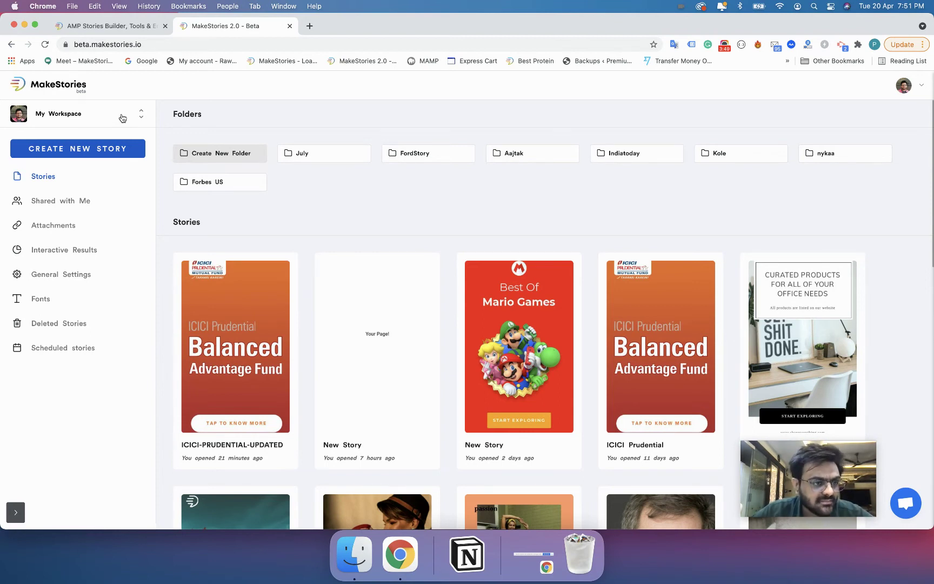
- Create workspace 'MakeStories University' with industry Content Marketing and open the logo library
{"action": "left_click", "coordinate": [123, 118]}
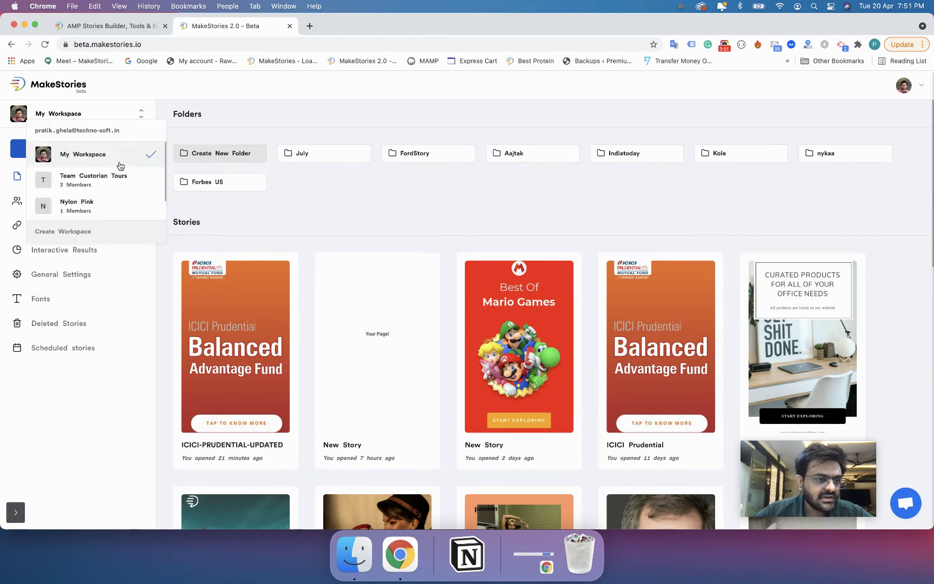
{"action": "left_click", "coordinate": [96, 233]}
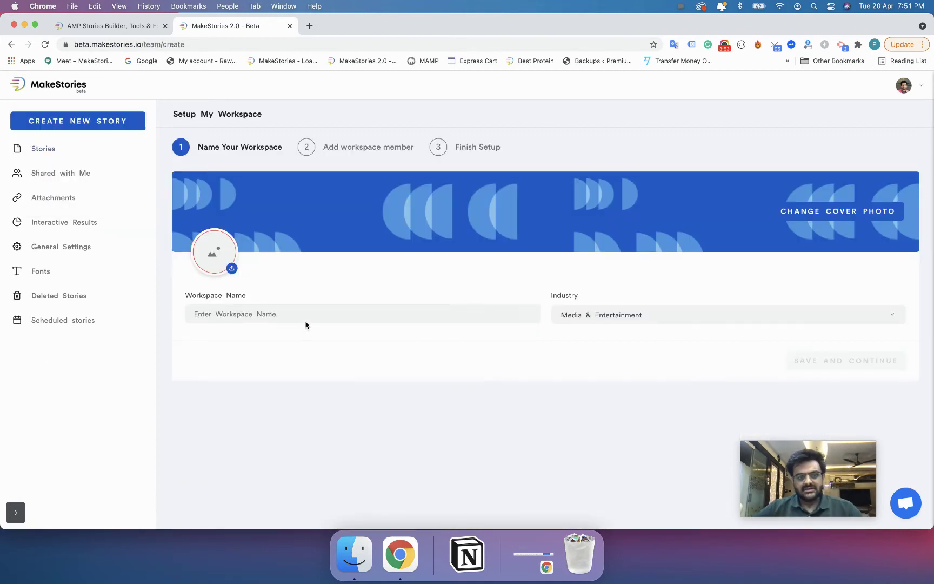
{"action": "left_click", "coordinate": [258, 312]}
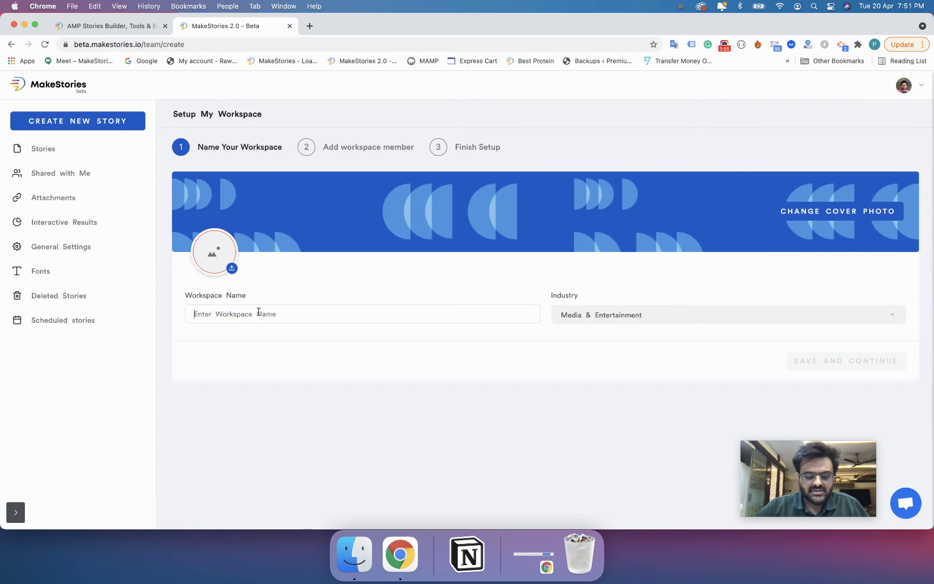
{"action": "type", "text": "MakeStorie"}
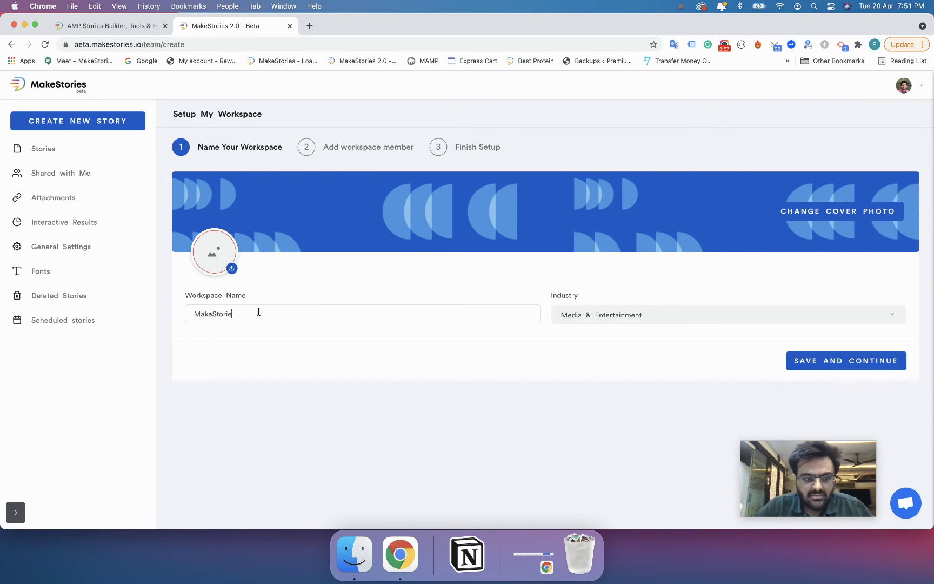
{"action": "type", "text": "s Unive"}
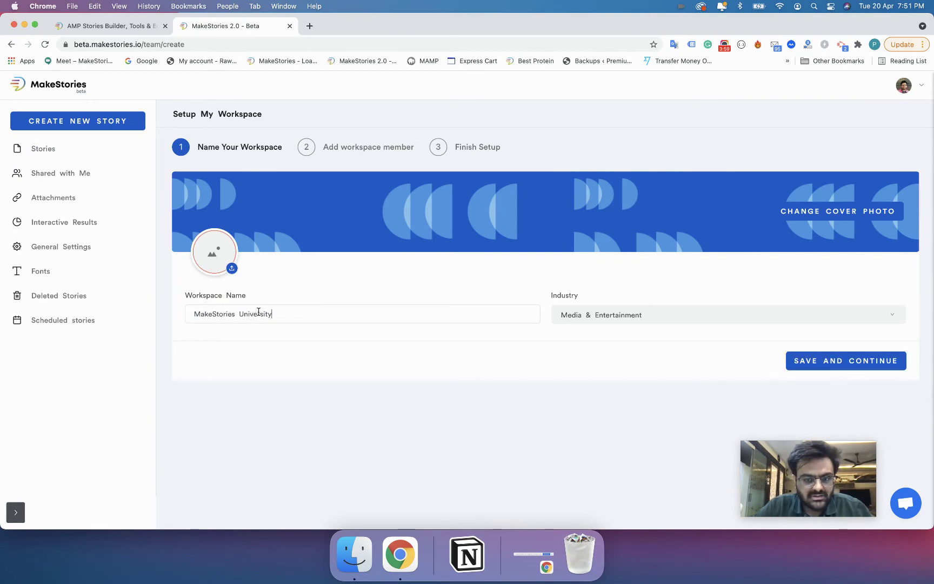
{"action": "type", "text": "rsity"}
{"action": "left_click", "coordinate": [585, 323]}
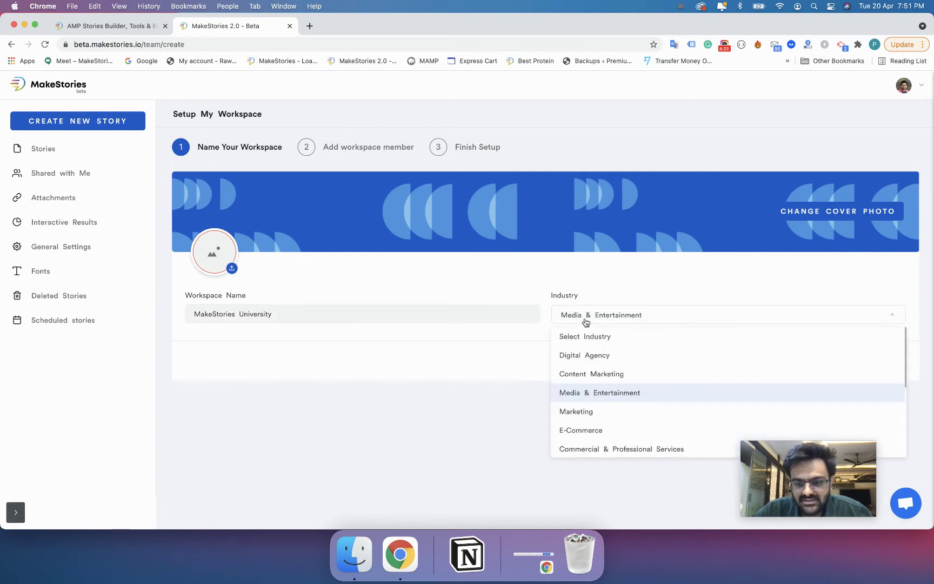
{"action": "left_click", "coordinate": [580, 375]}
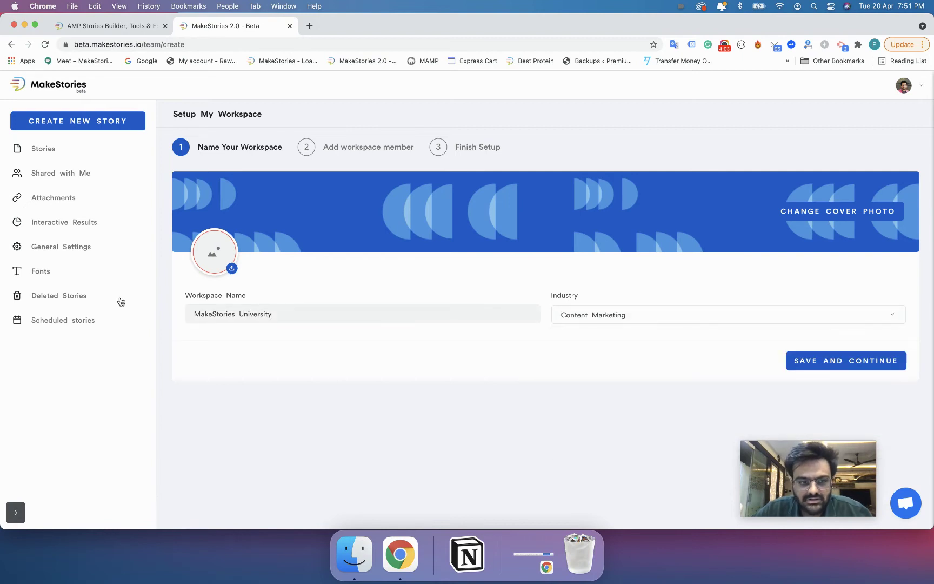
{"action": "left_click", "coordinate": [231, 268]}
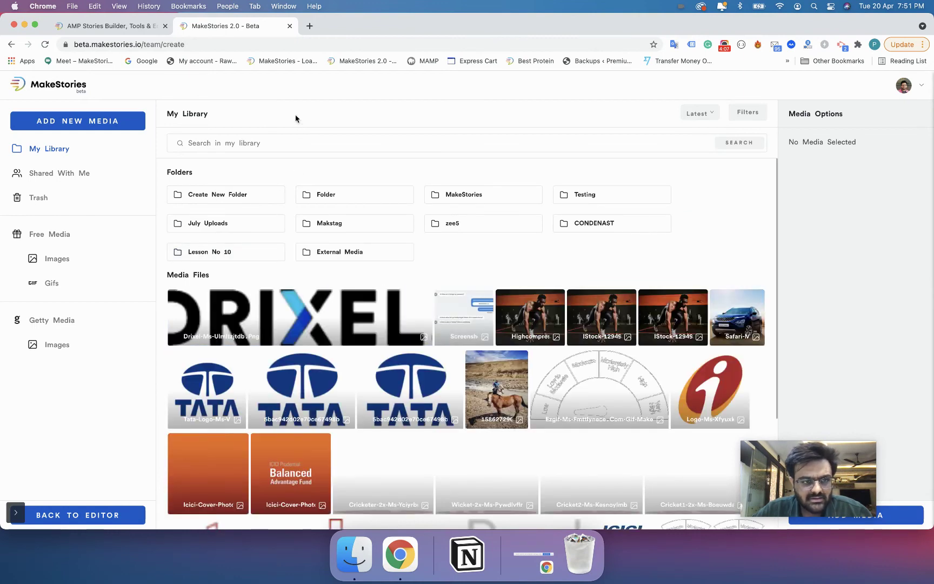
- Search 'makestories' and add Makestories-Logo-Colored as the workspace logo
{"action": "type", "text": "ma"}
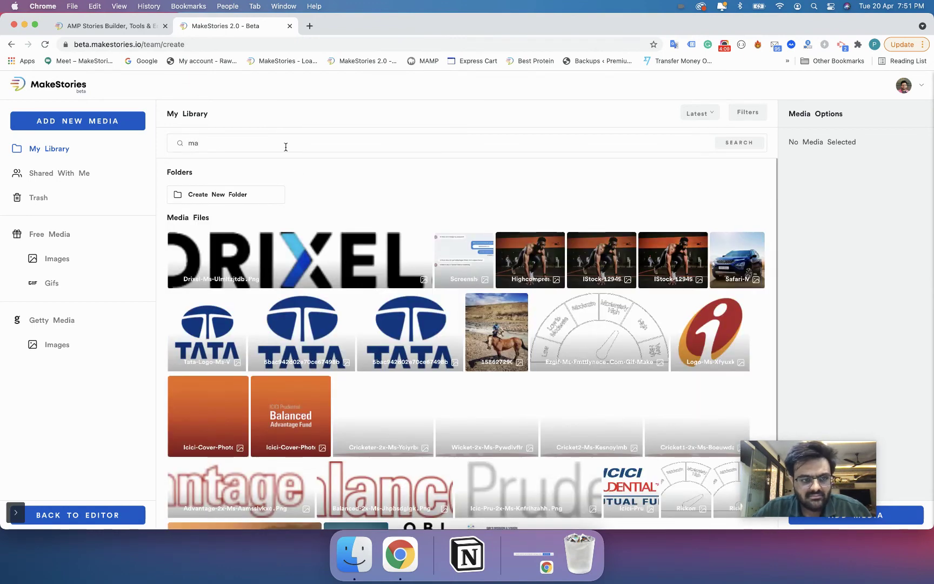
{"action": "type", "text": "kestories"}
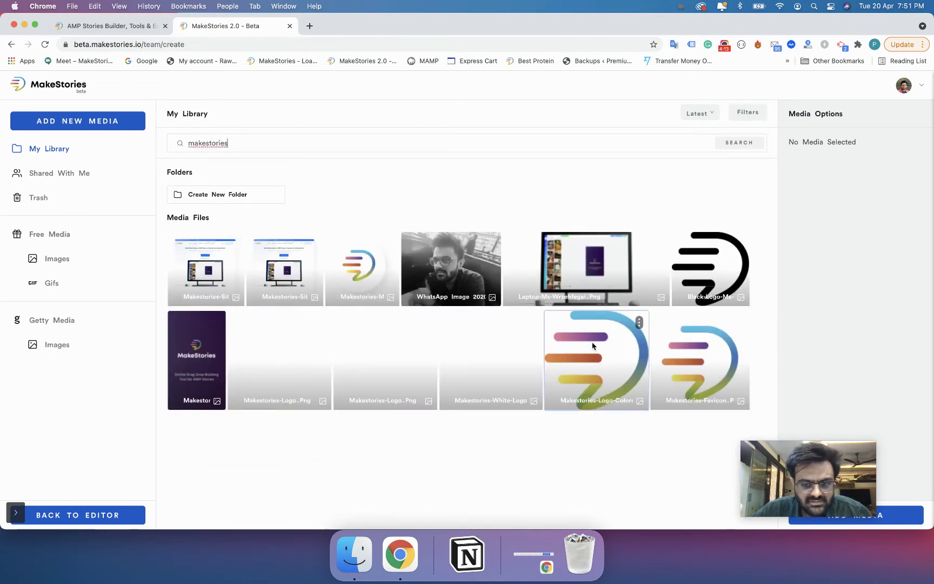
{"action": "left_click", "coordinate": [602, 352]}
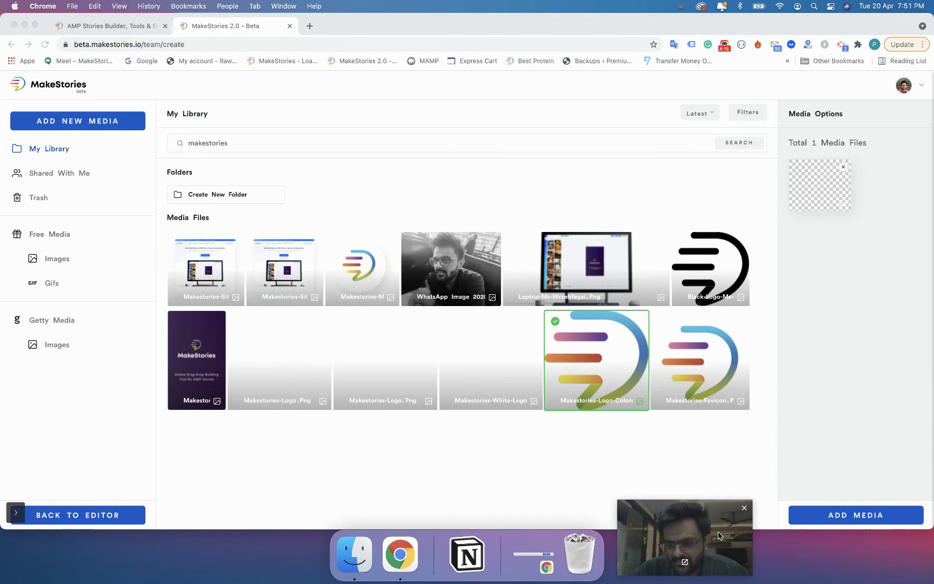
{"action": "left_click", "coordinate": [876, 515]}
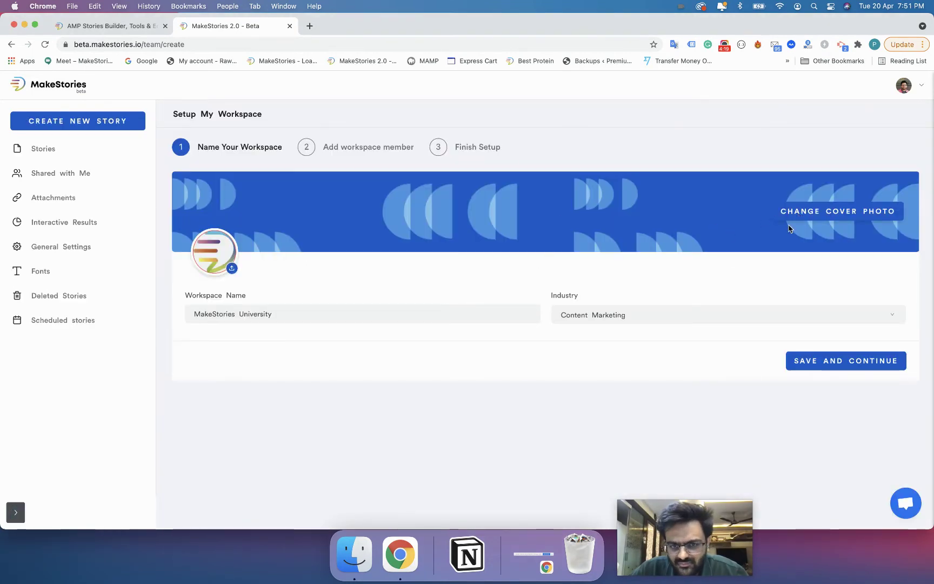
- Save workspace details, then enter the first invitee's email with the Admin role
{"action": "left_click", "coordinate": [805, 361]}
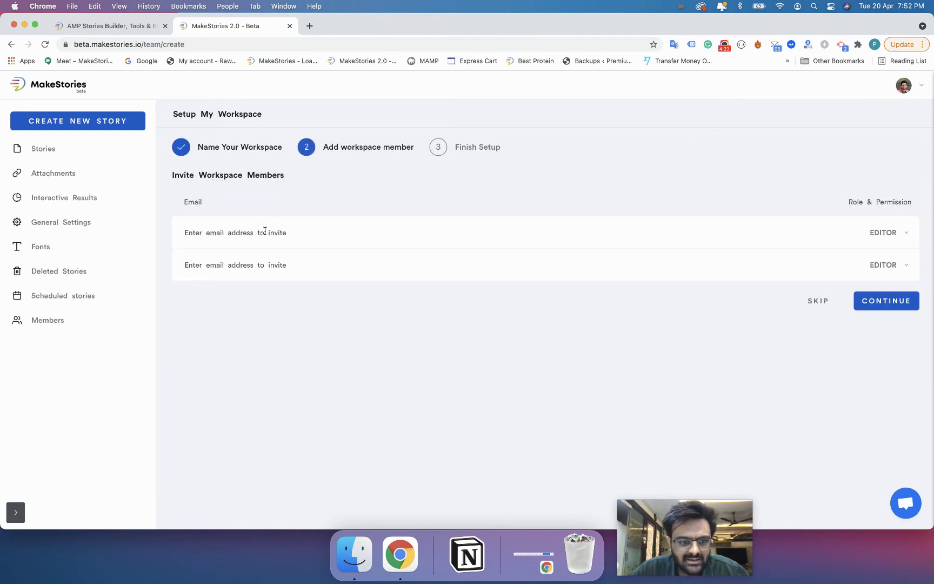
{"action": "left_click", "coordinate": [635, 230]}
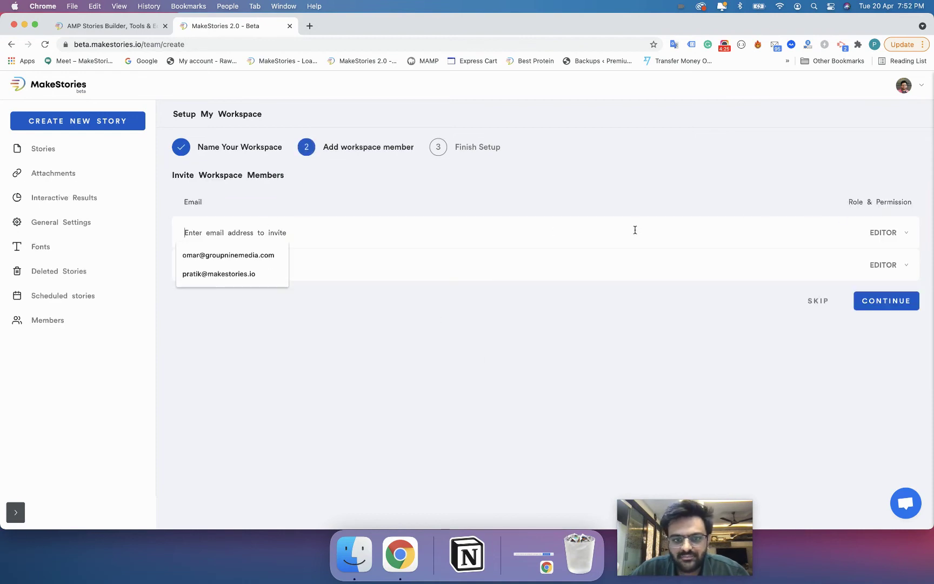
{"action": "left_click", "coordinate": [433, 306]}
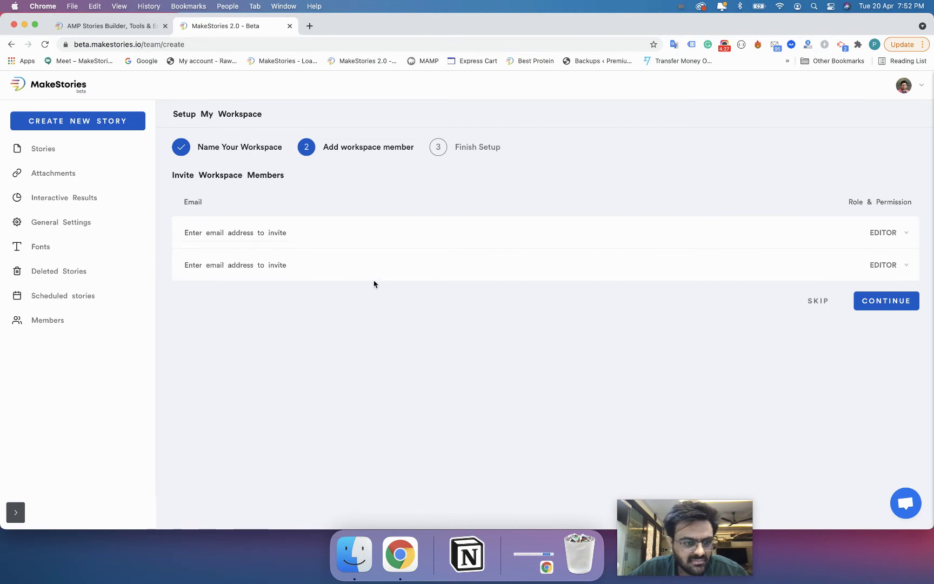
{"action": "left_click", "coordinate": [375, 236]}
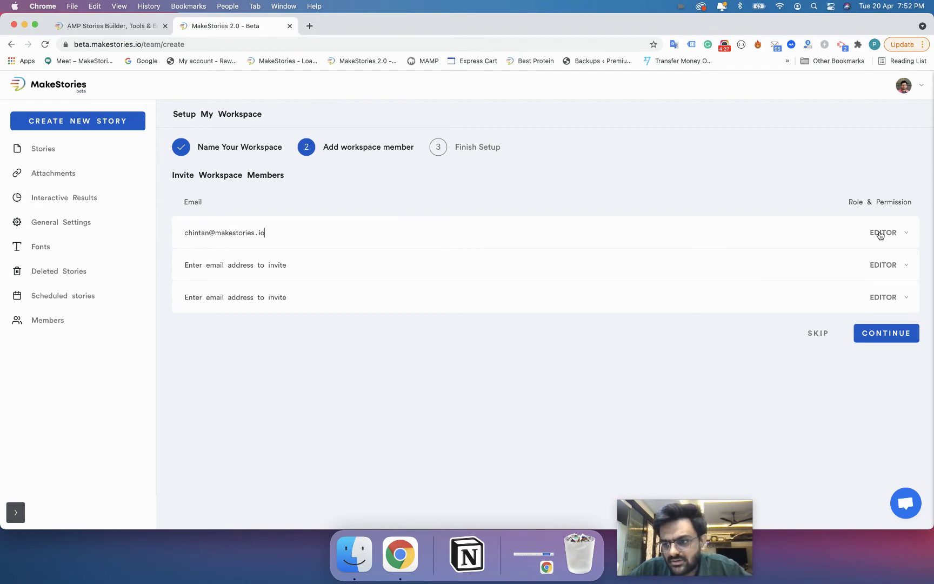
{"action": "left_click", "coordinate": [880, 233]}
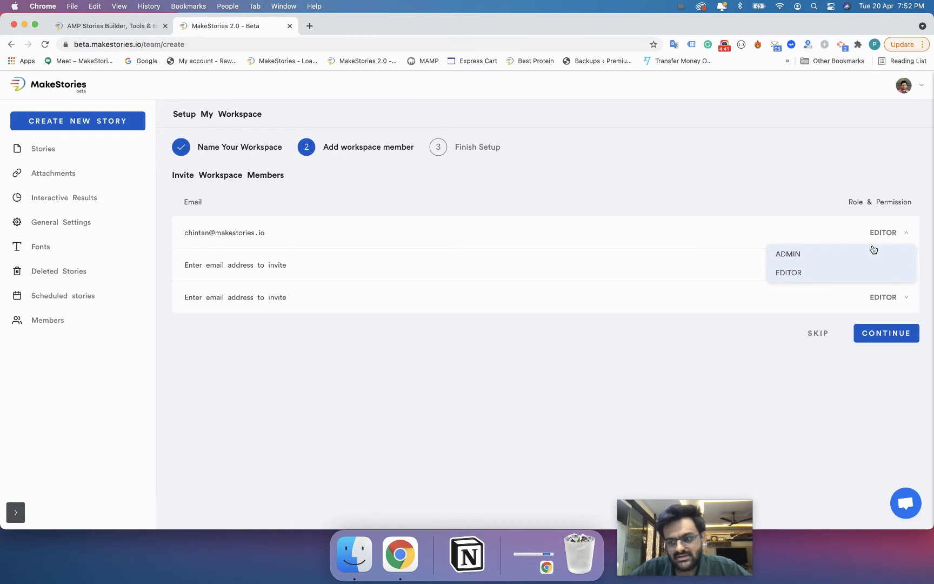
{"action": "left_click", "coordinate": [873, 250]}
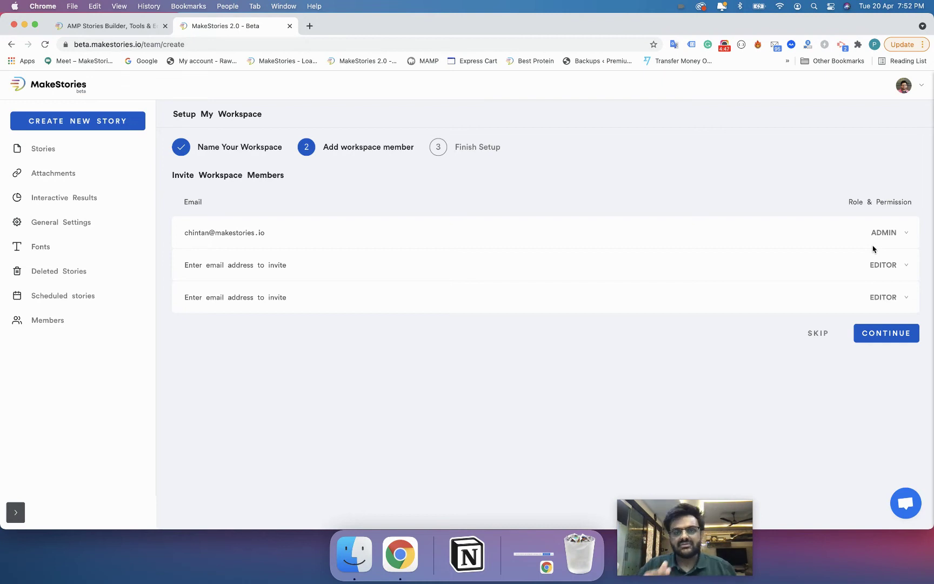
- Enter the second invitee's email address, keeping the Editor role
{"action": "left_click", "coordinate": [356, 267]}
{"action": "left_click", "coordinate": [352, 294]}
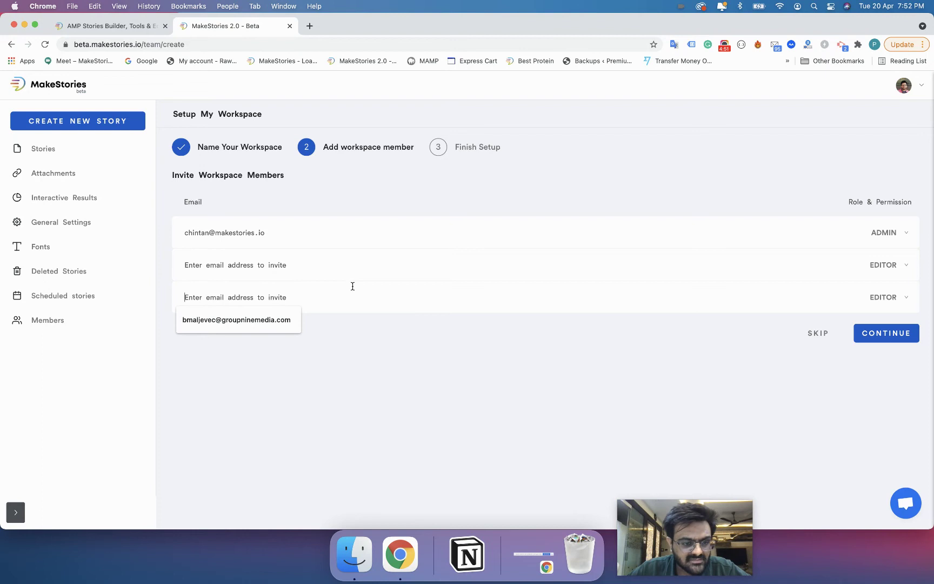
{"action": "left_click", "coordinate": [352, 259]}
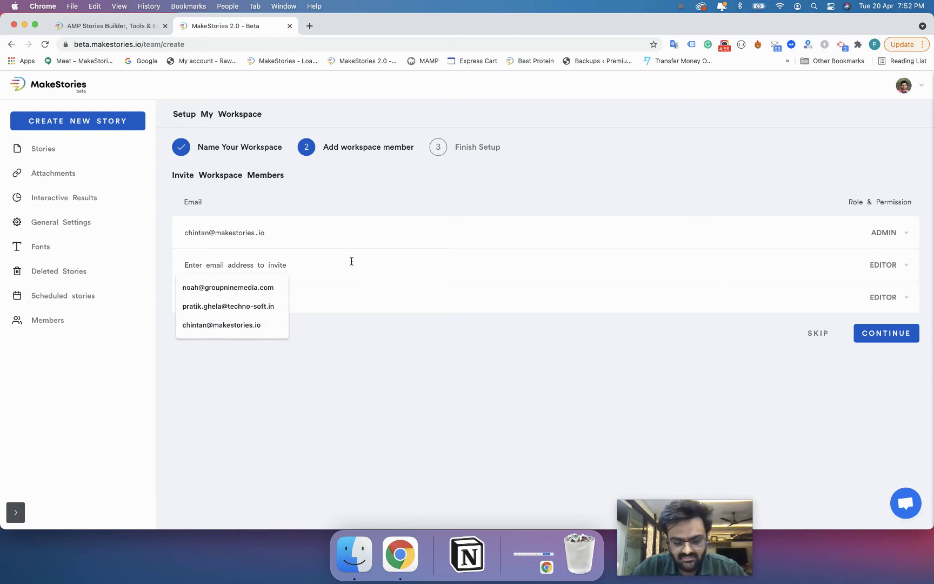
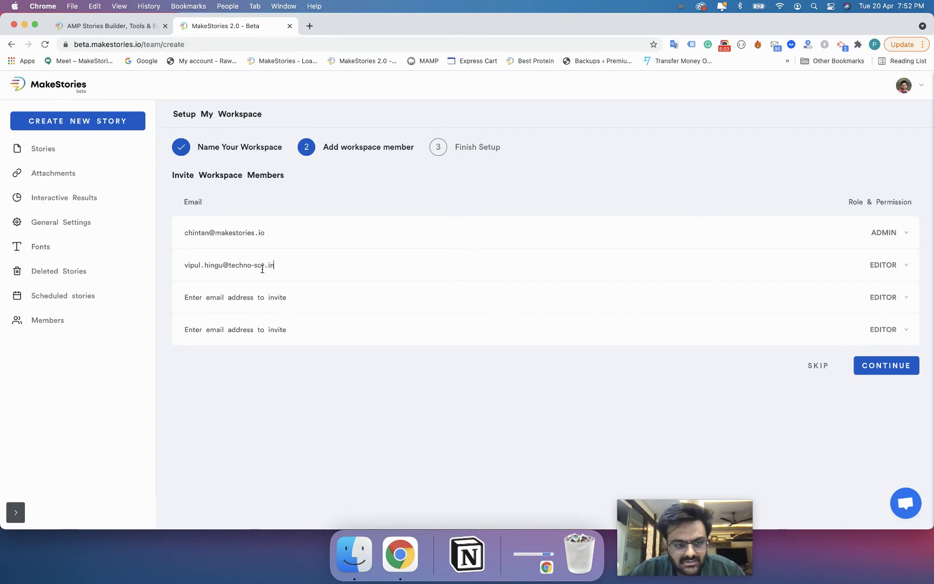
{"action": "type", "text": "f"}
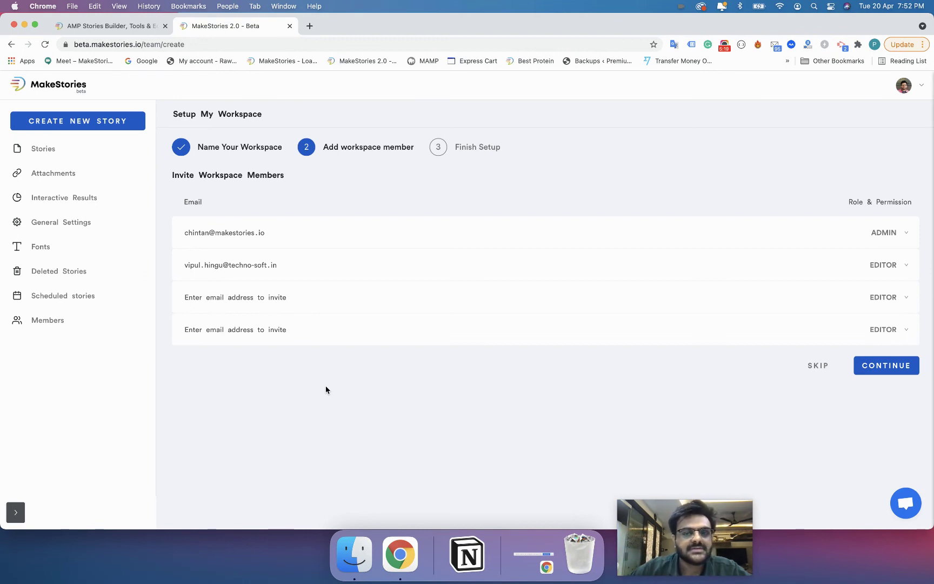
- Send the invitations, finish setup, and close the switcher on Manage Members
{"action": "left_click", "coordinate": [885, 373]}
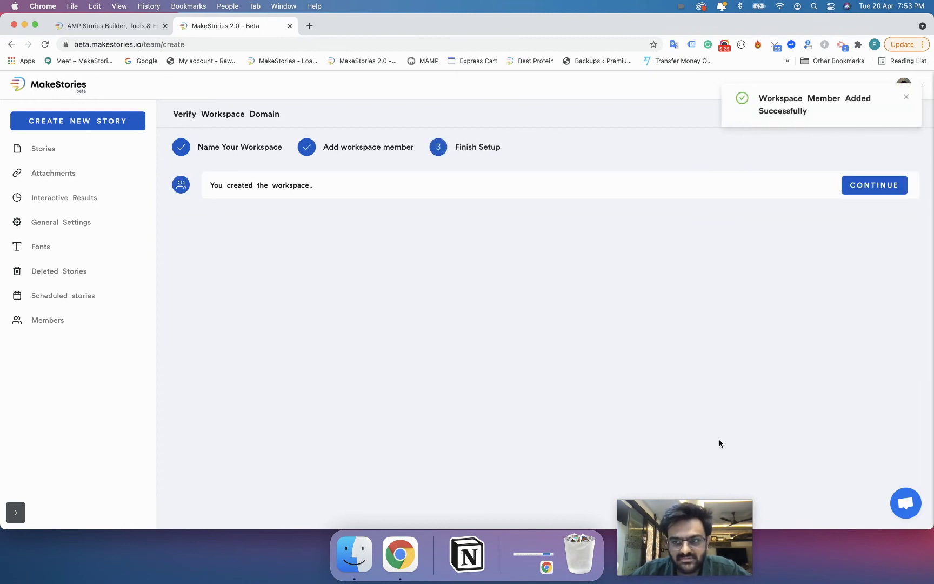
{"action": "left_click", "coordinate": [871, 185]}
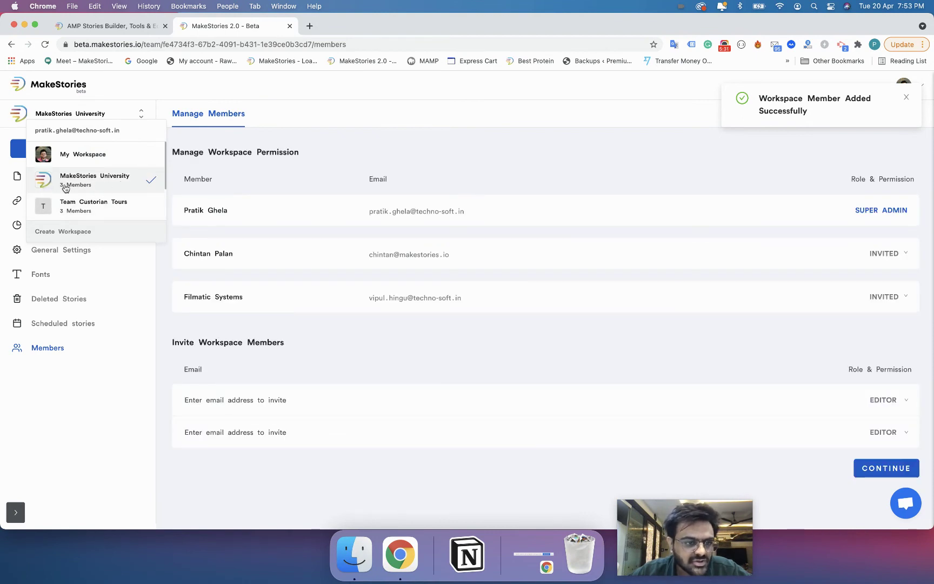
{"action": "left_click", "coordinate": [203, 332]}
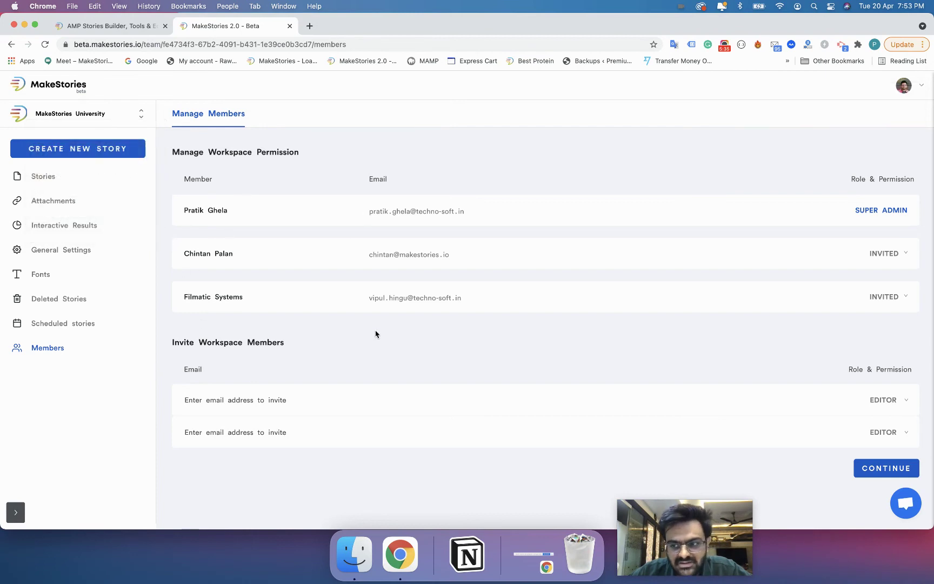
{"action": "left_click", "coordinate": [886, 260]}
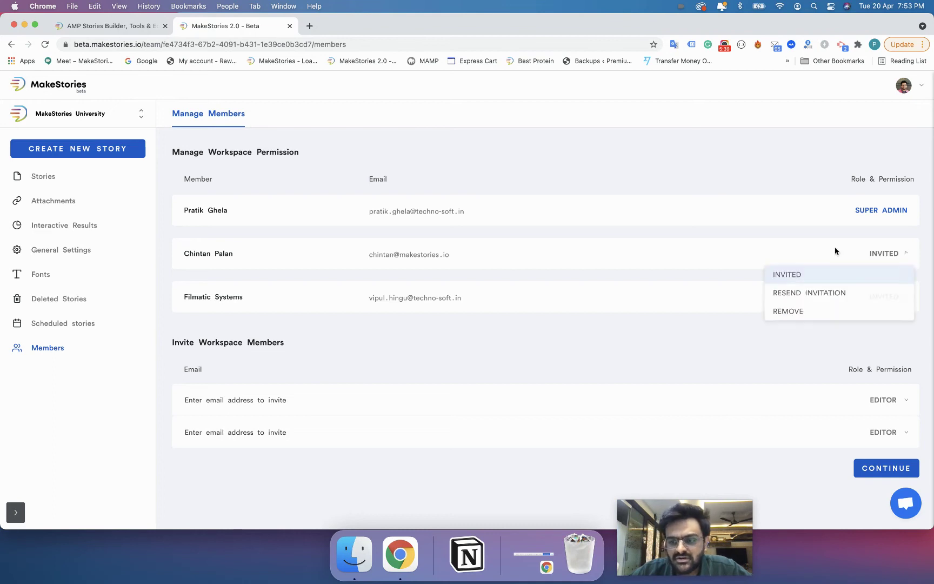
{"action": "left_click", "coordinate": [704, 309]}
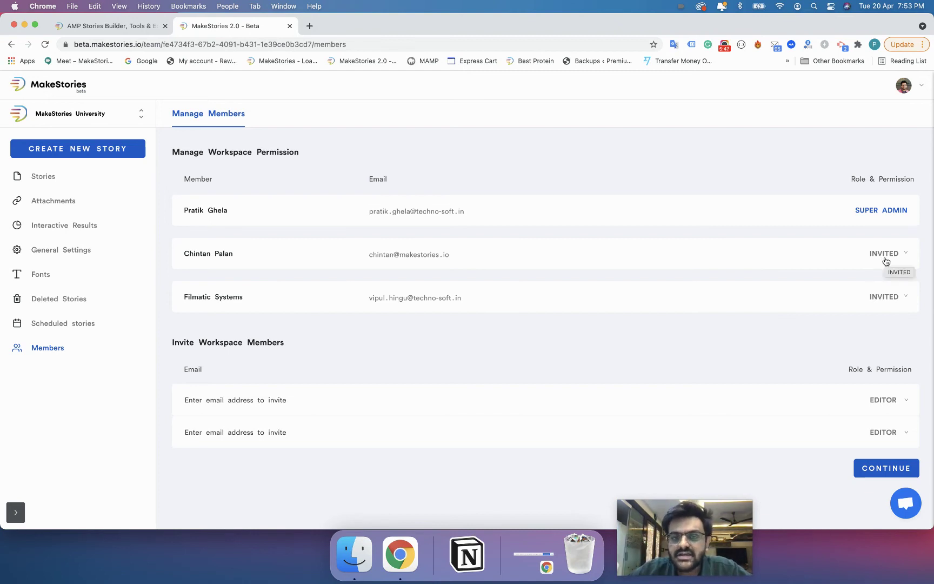
{"action": "left_click", "coordinate": [886, 261]}
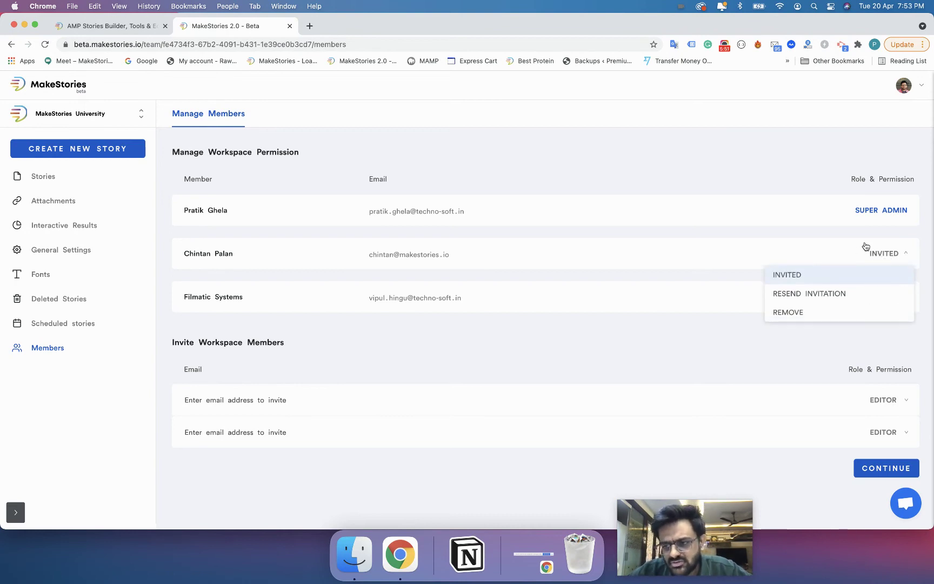
{"action": "left_click", "coordinate": [868, 247]}
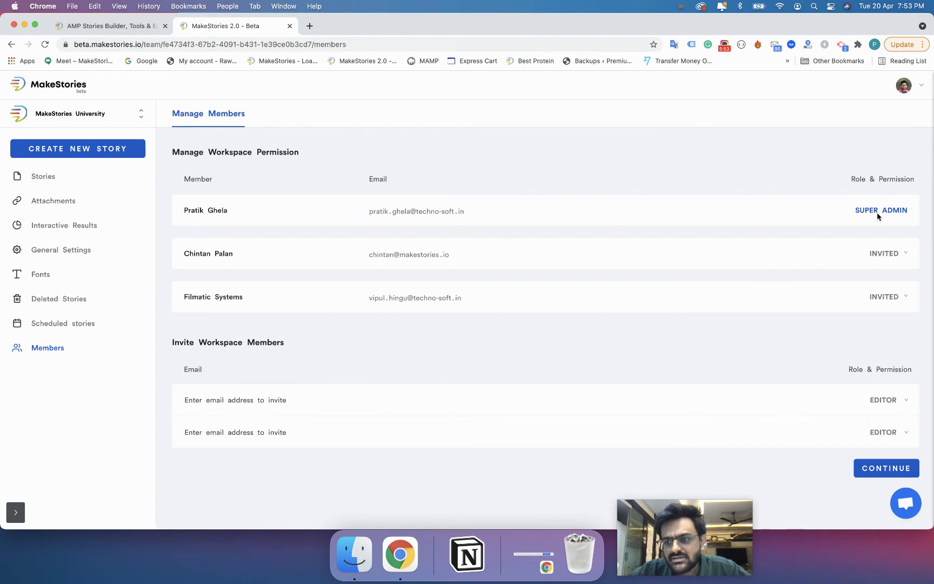
{"action": "left_click", "coordinate": [882, 254]}
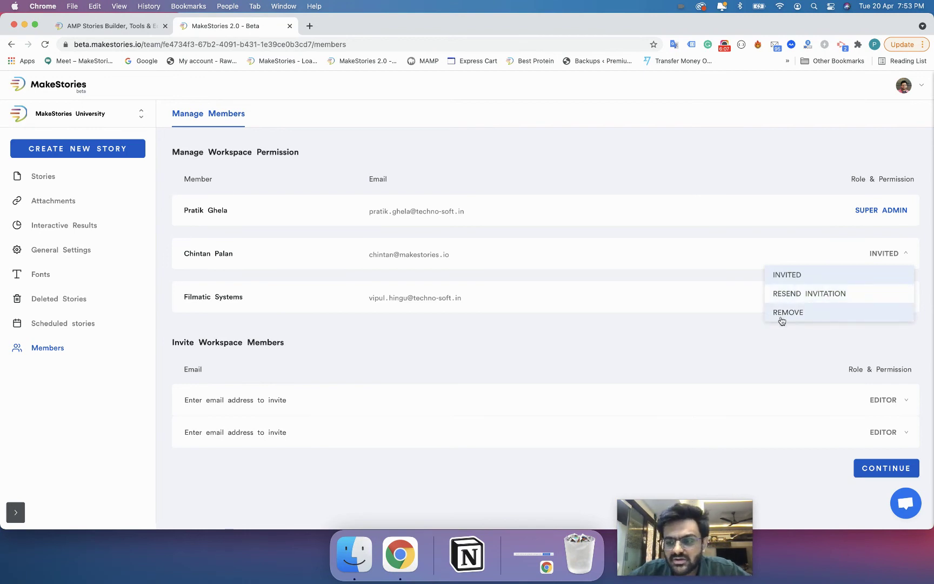
{"action": "right_click", "coordinate": [801, 357]}
{"action": "left_click", "coordinate": [445, 382]}
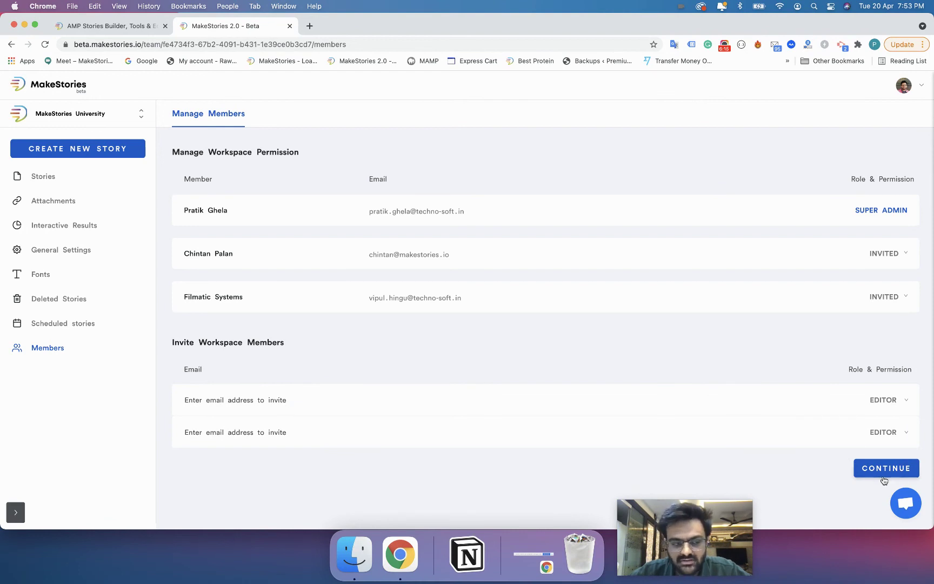
- View MakeStories University's empty Stories page, then switch to My Workspace and its existing stories
{"action": "left_click", "coordinate": [51, 181]}
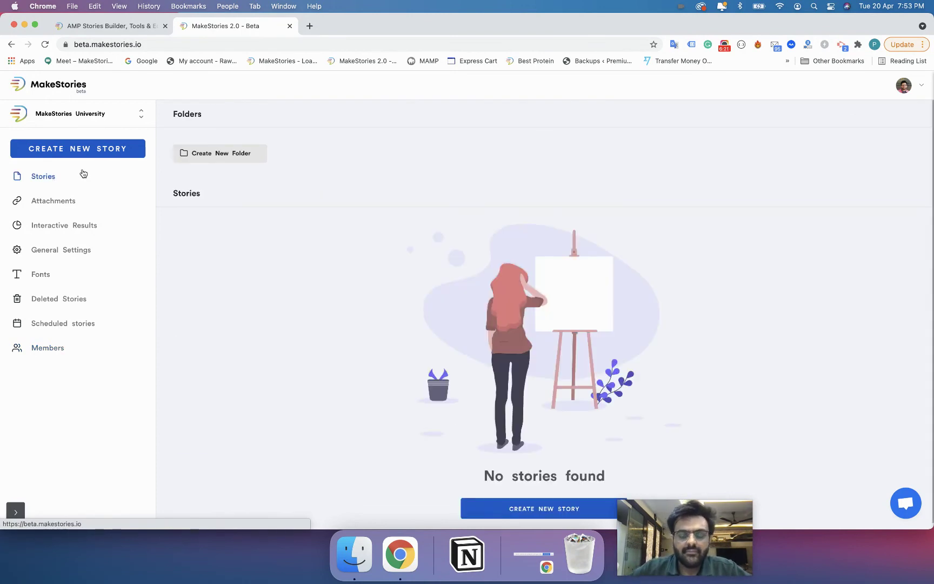
{"action": "left_click_drag", "start_coordinate": [718, 536], "coordinate": [780, 536]}
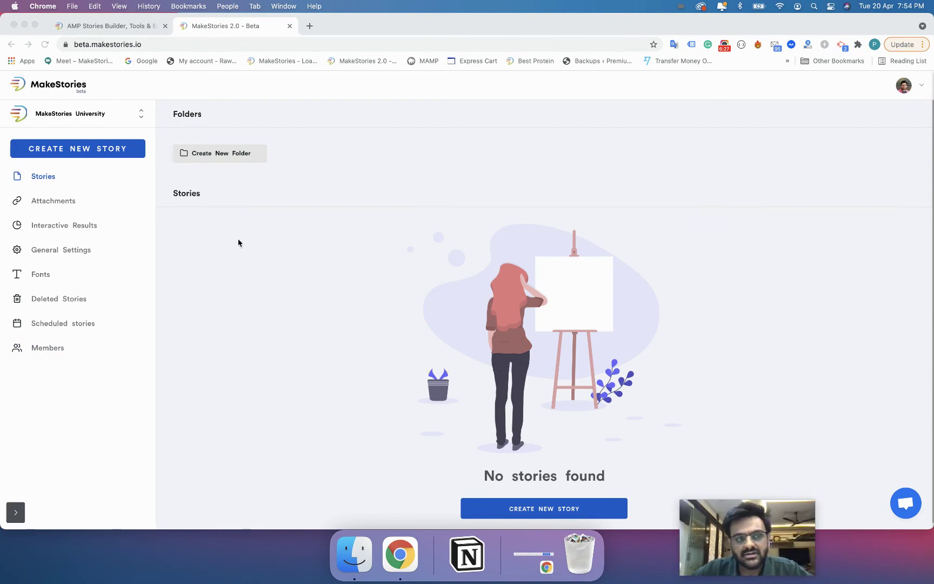
{"action": "left_click", "coordinate": [122, 124]}
{"action": "left_click", "coordinate": [120, 154]}
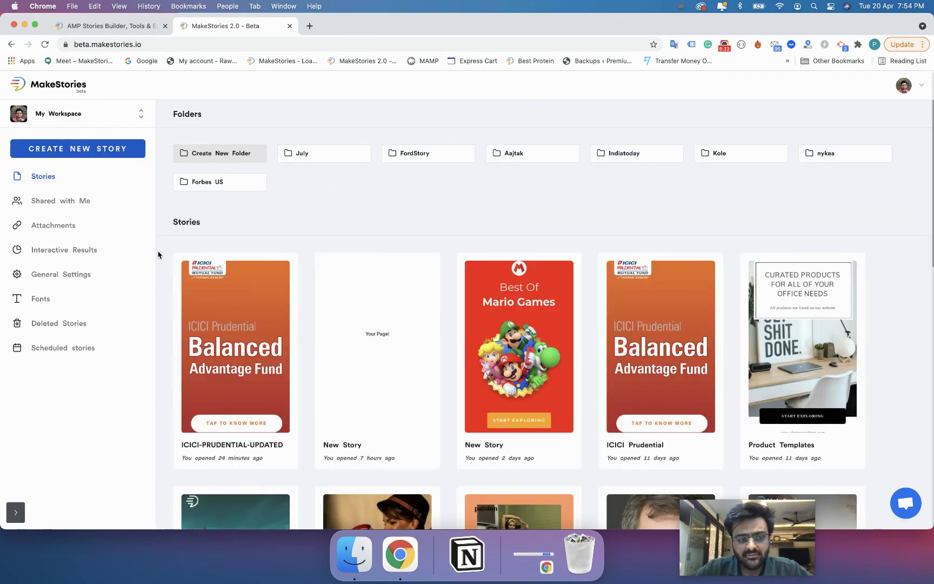
- Switch from My Workspace to MakeStories University, whose stories page shows no stories or folders
{"action": "left_click", "coordinate": [125, 126]}
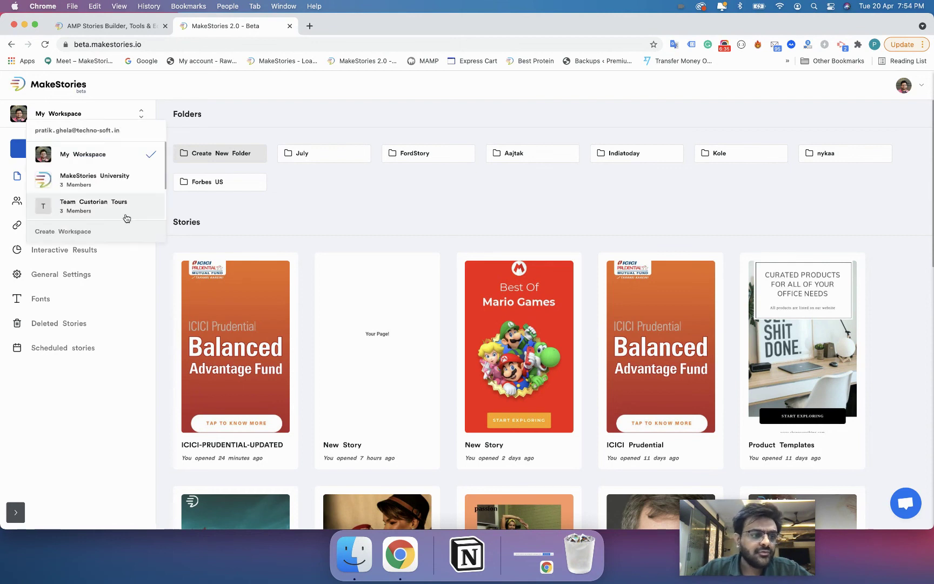
{"action": "left_click", "coordinate": [127, 184]}
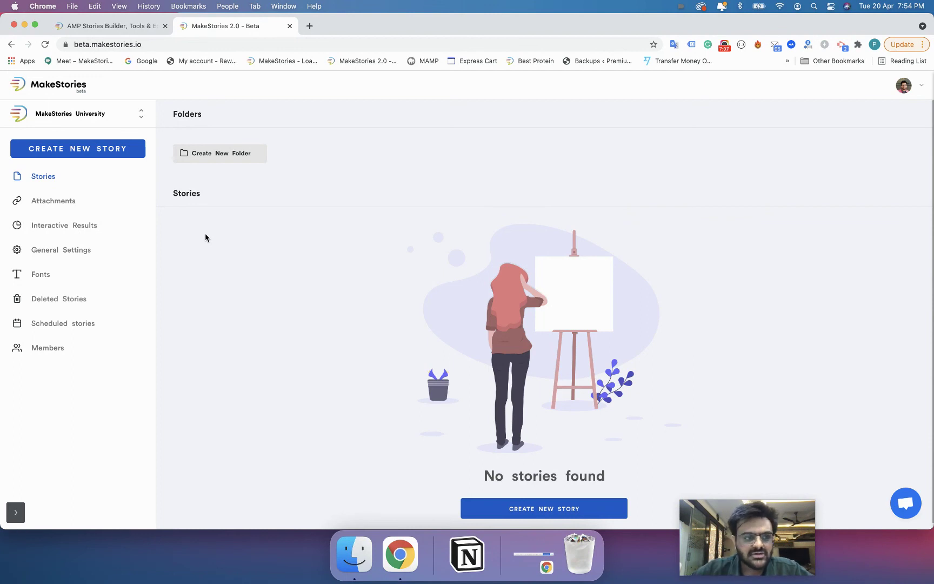
- Switch from MakeStories University to My Workspace to bring up its folders and stories
{"action": "left_click", "coordinate": [119, 114]}
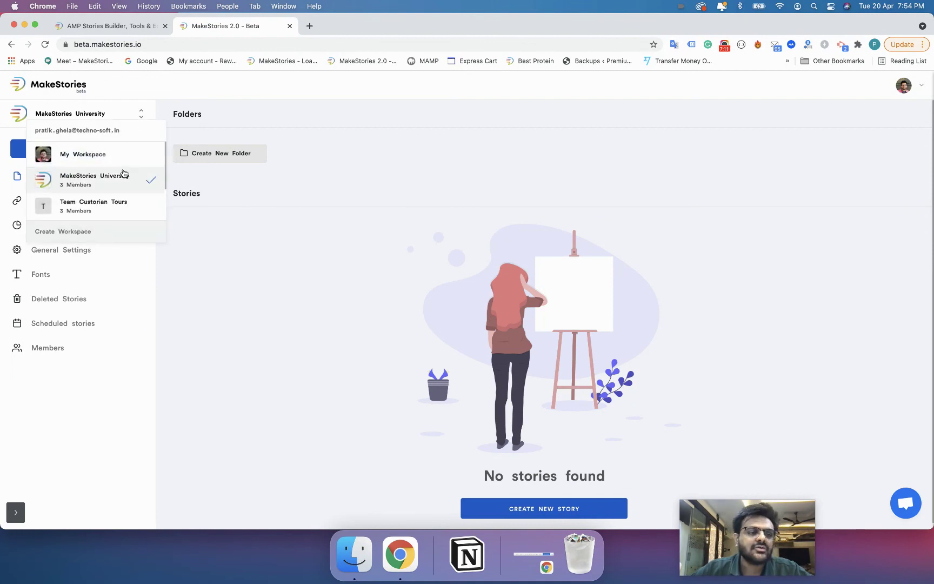
{"action": "scroll", "coordinate": [123, 202], "scroll_direction": "down", "scroll_amount": 2}
{"action": "scroll", "coordinate": [122, 202], "scroll_direction": "up", "scroll_amount": 3}
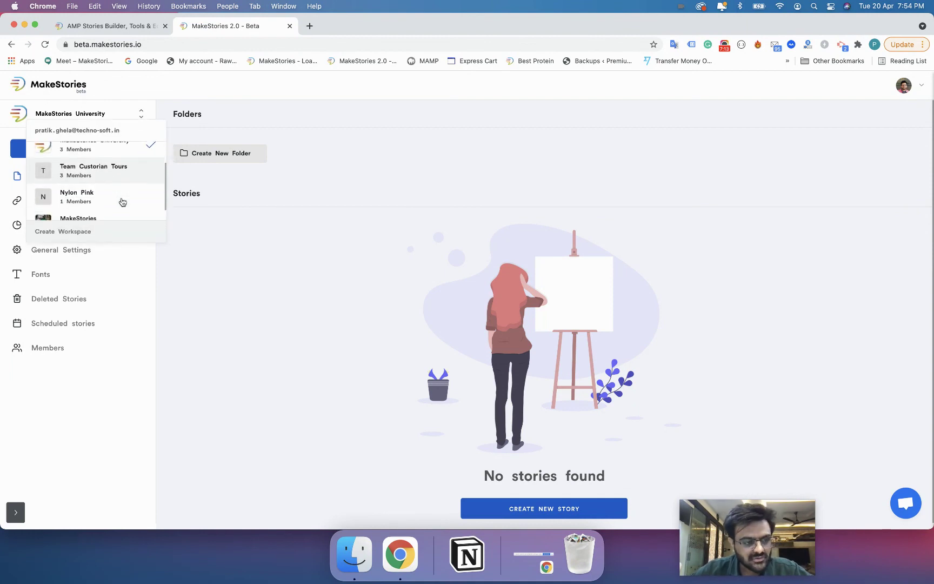
{"action": "left_click", "coordinate": [118, 153]}
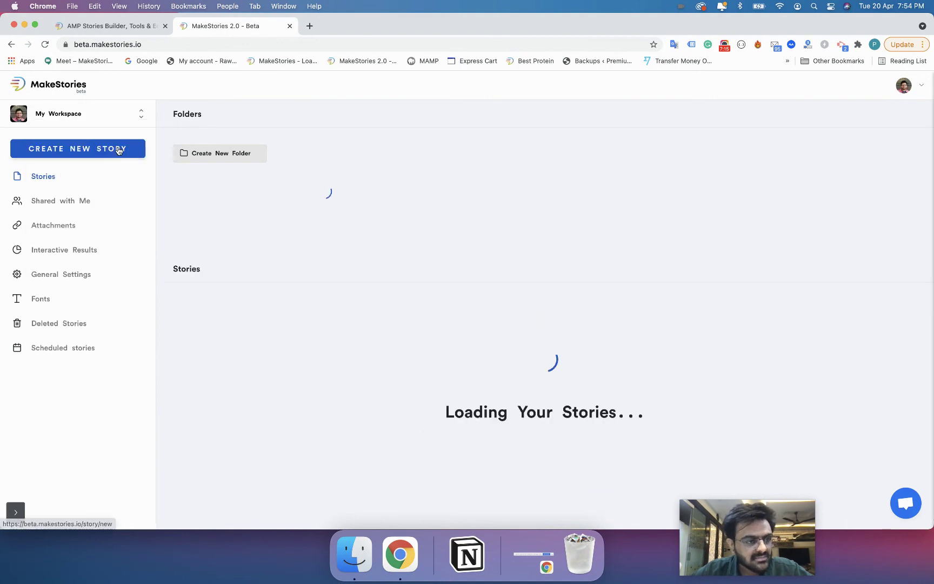